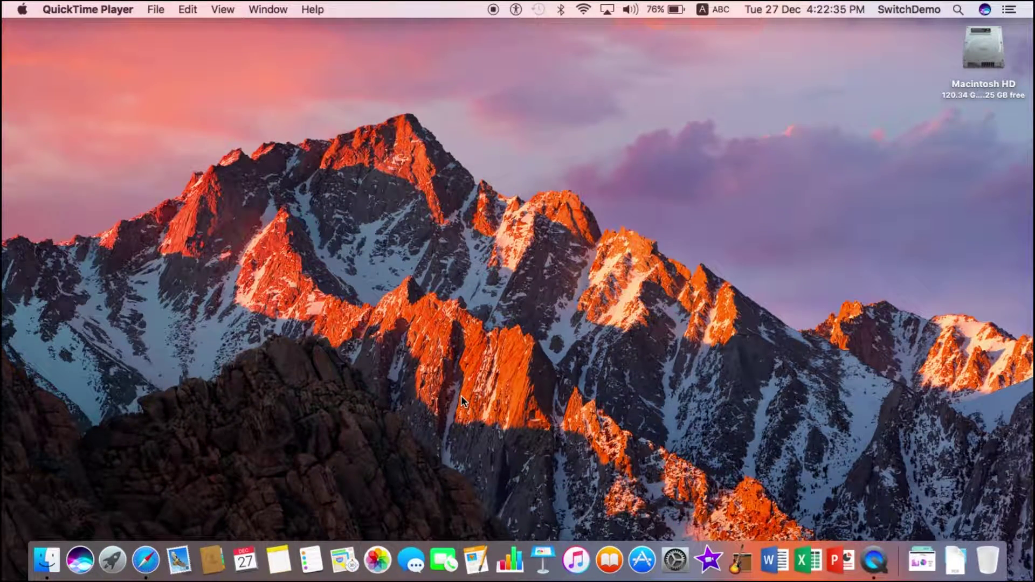
# Make Finder the active application by clicking the empty desktop
pyautogui.click(421, 350)
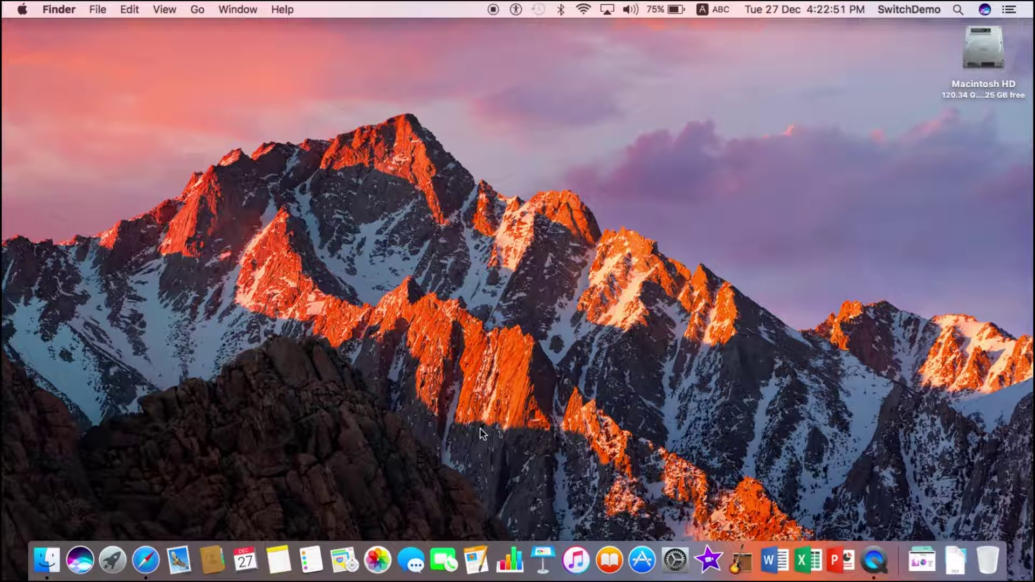
# Bring Safari forward and scroll the 'Automatically unlock your Mac' article to 'How to set up Auto Unlock'
pyautogui.click(139, 567)
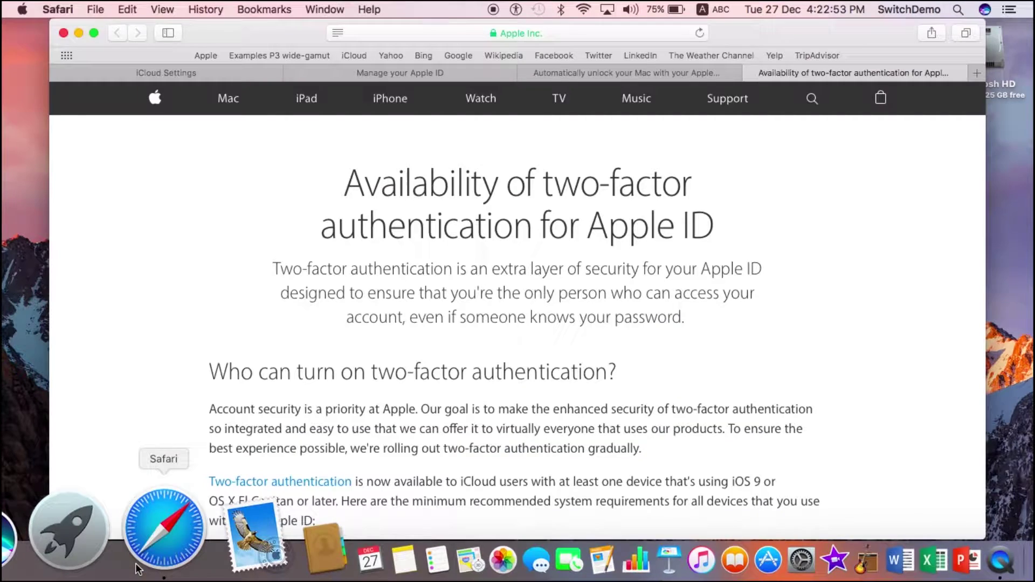
pyautogui.click(557, 73)
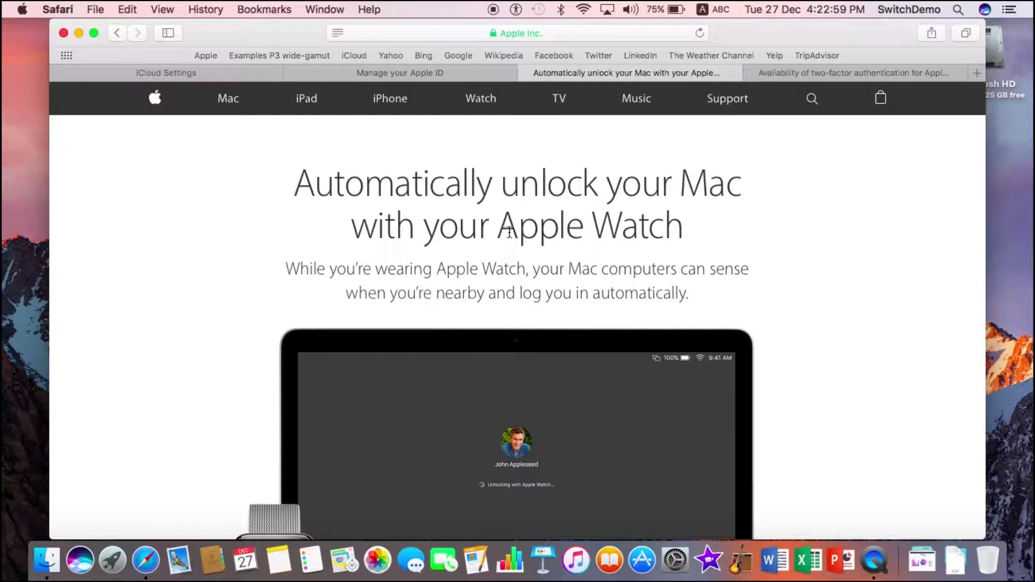
pyautogui.scroll(-1, 512, 237)
pyautogui.scroll(-5, 513, 235)
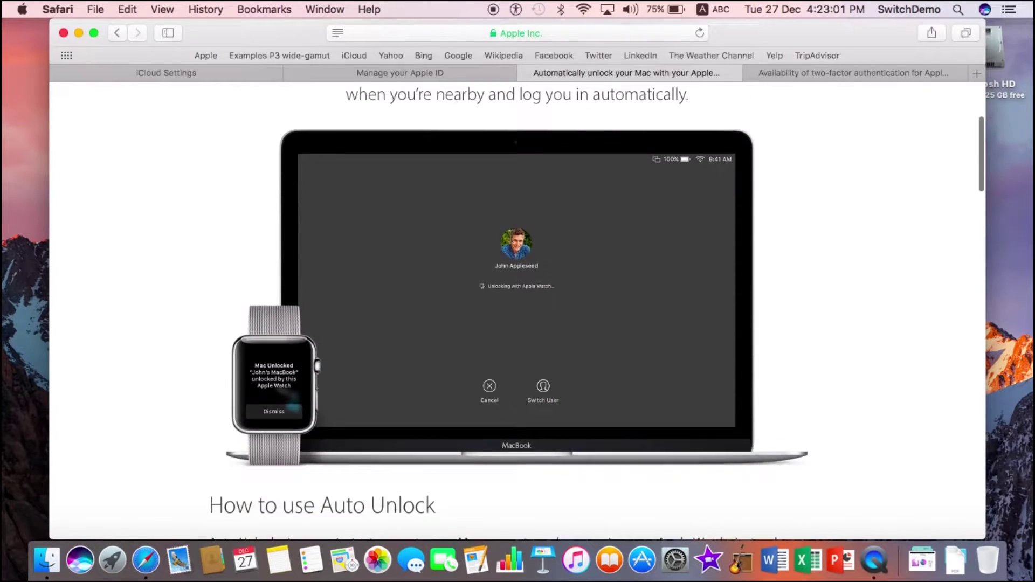
pyautogui.scroll(4, 501, 161)
pyautogui.scroll(-1, 486, 177)
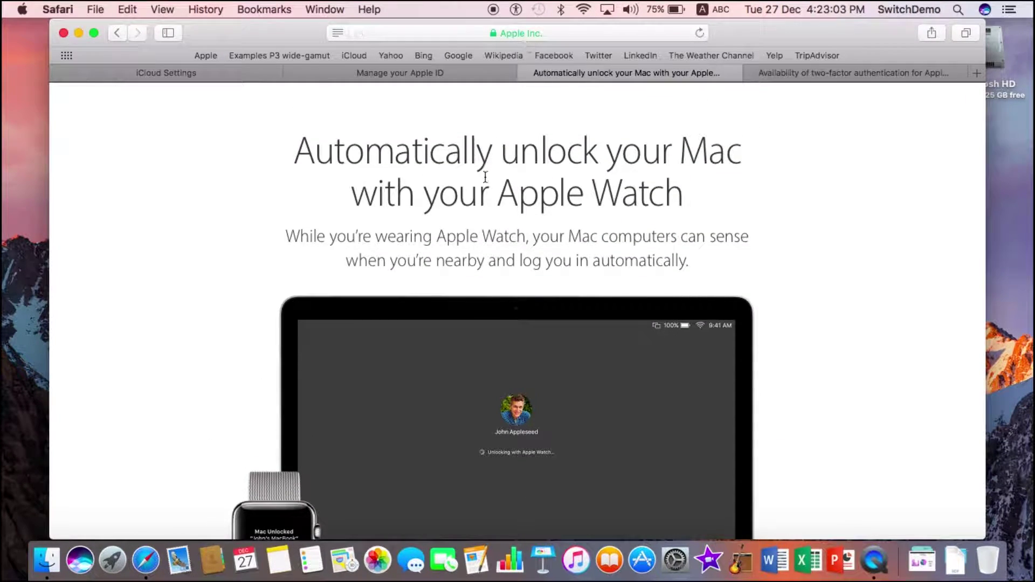
pyautogui.scroll(-10, 485, 177)
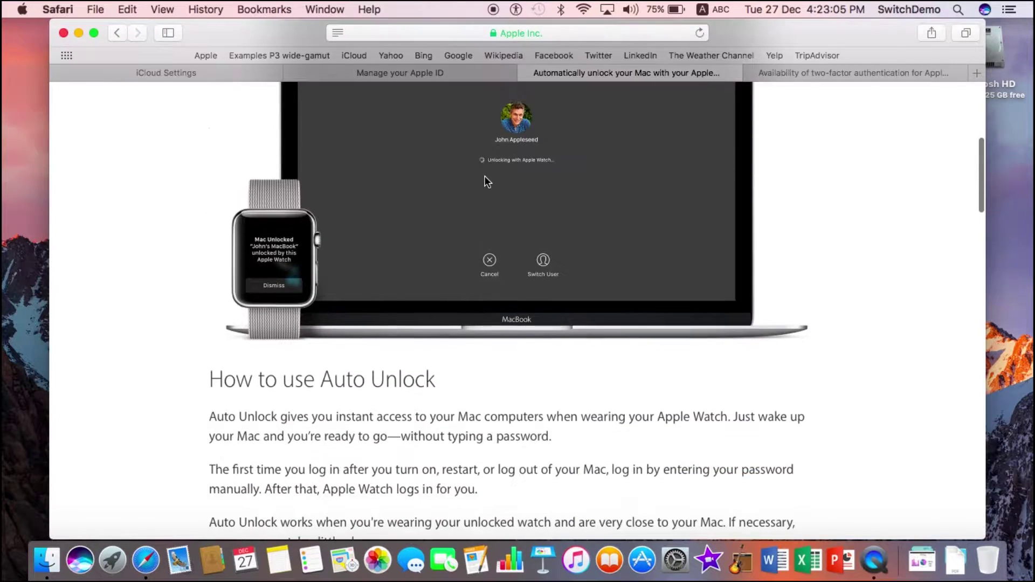
pyautogui.scroll(-8, 485, 175)
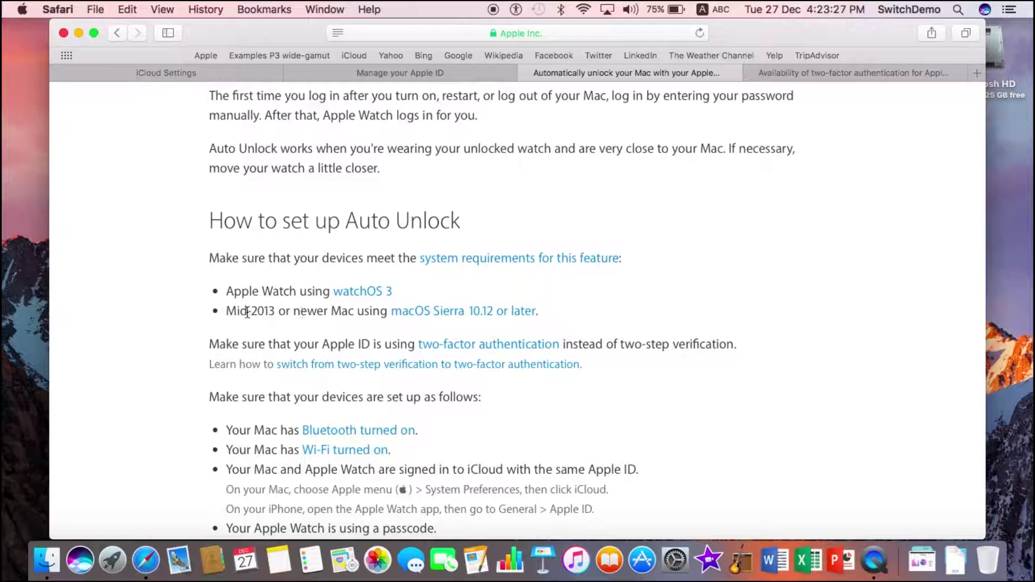
# Highlight the Mid-2013 Mac and two-factor authentication requirements, then view the availability article
pyautogui.moveTo(226, 311); pyautogui.dragTo(274, 315)
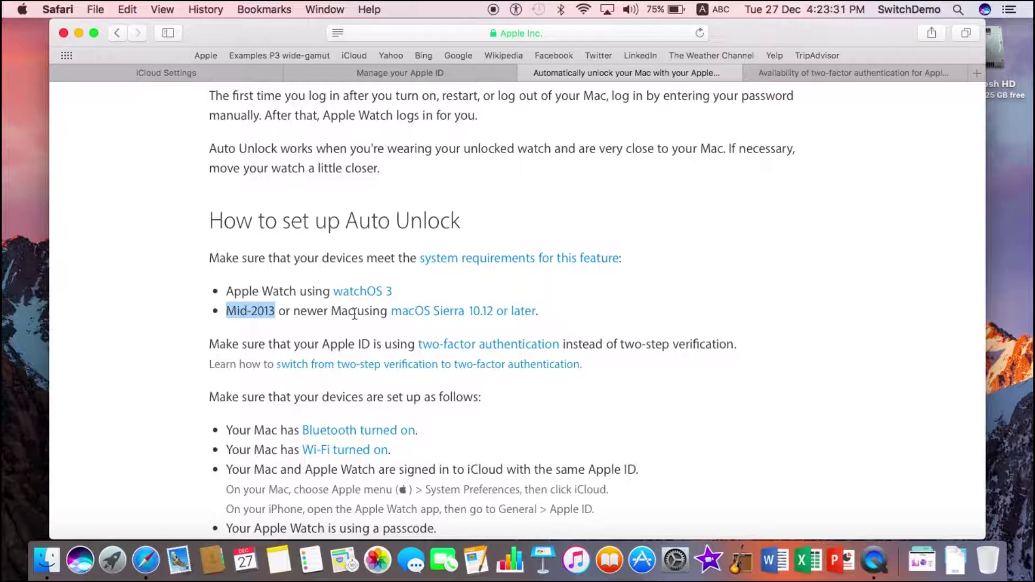
pyautogui.click(329, 319)
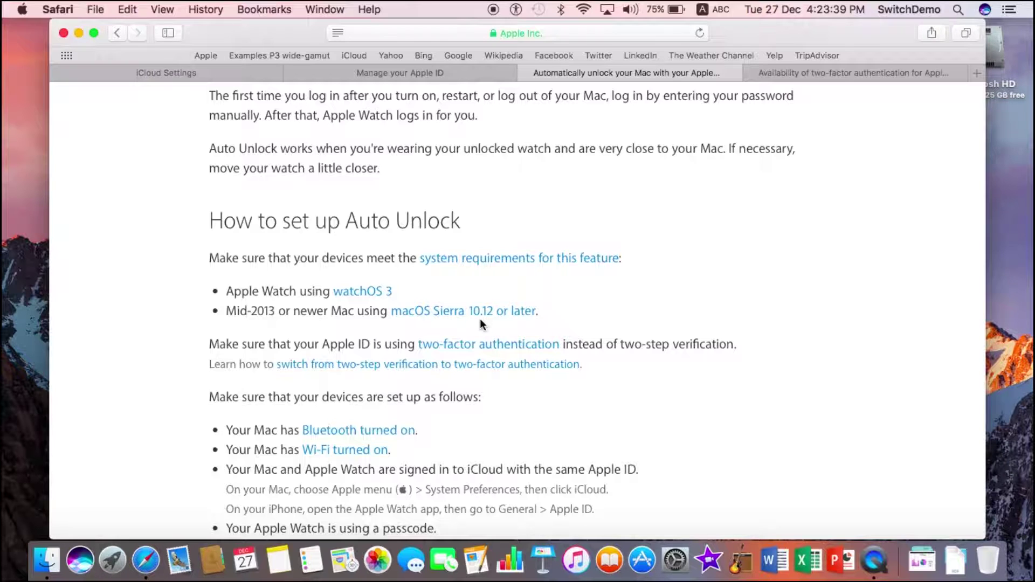
pyautogui.scroll(2, 479, 319)
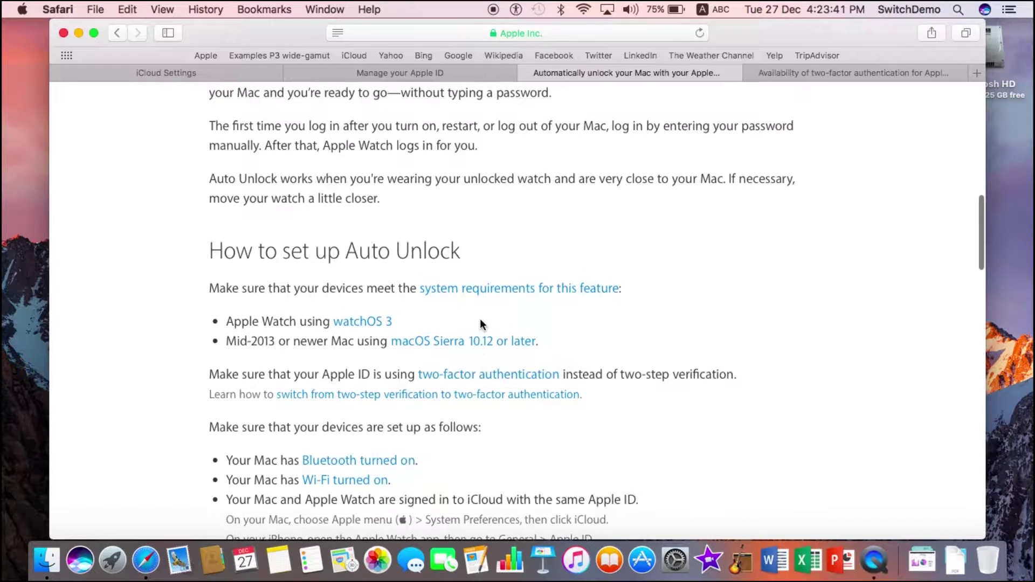
pyautogui.scroll(-4, 480, 319)
pyautogui.scroll(-3, 479, 318)
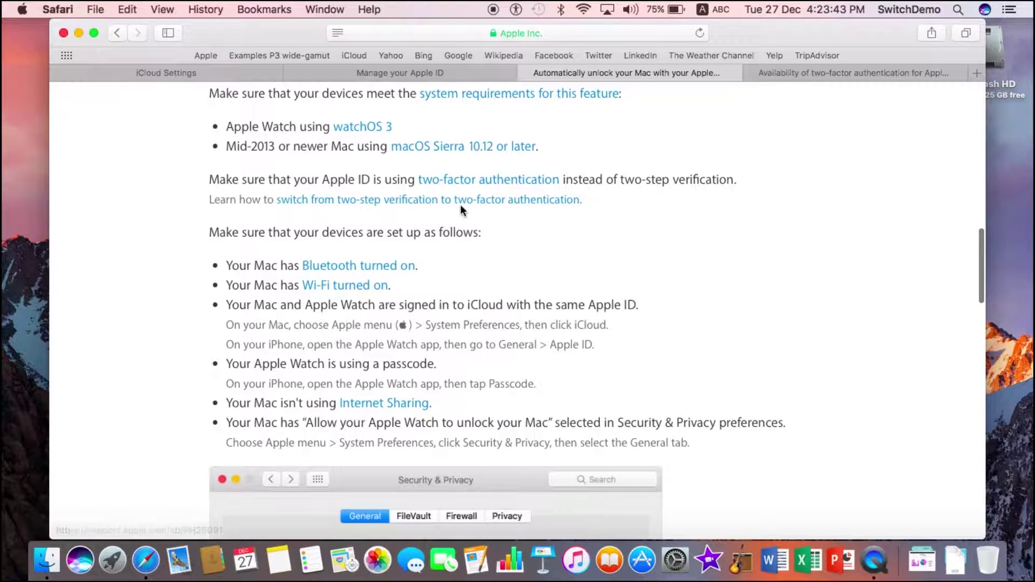
pyautogui.moveTo(281, 180); pyautogui.dragTo(585, 173)
pyautogui.click(485, 171)
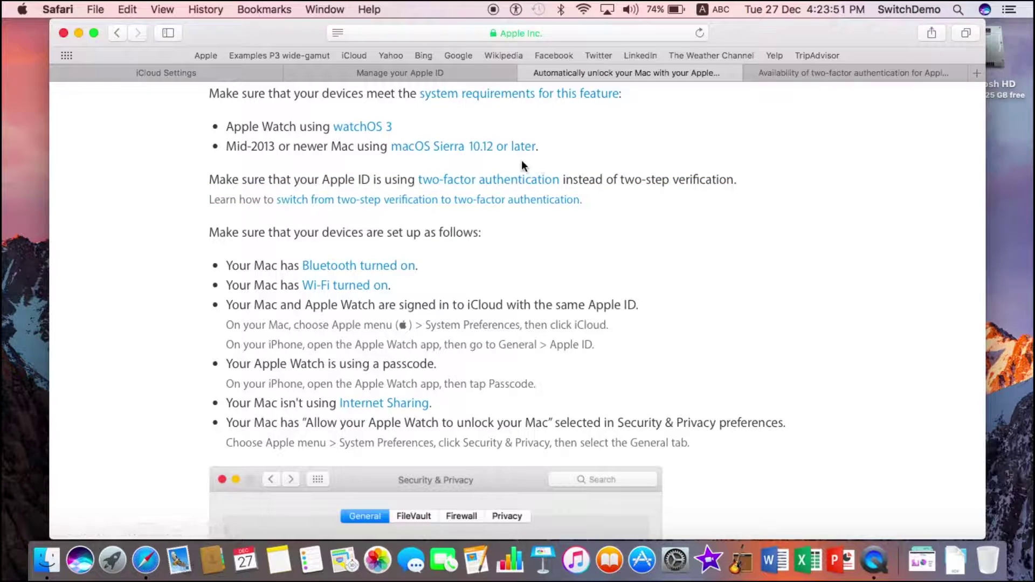
pyautogui.click(801, 68)
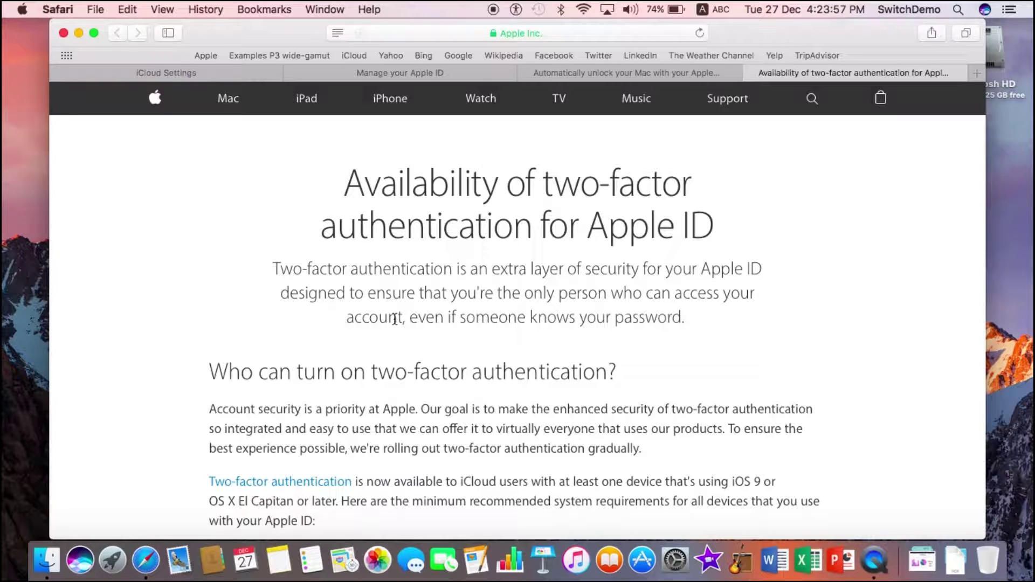
# Scroll to 'Who can turn on two-factor authentication?' and open its 'Two-factor authentication' link in a new tab
pyautogui.scroll(-1, 390, 345)
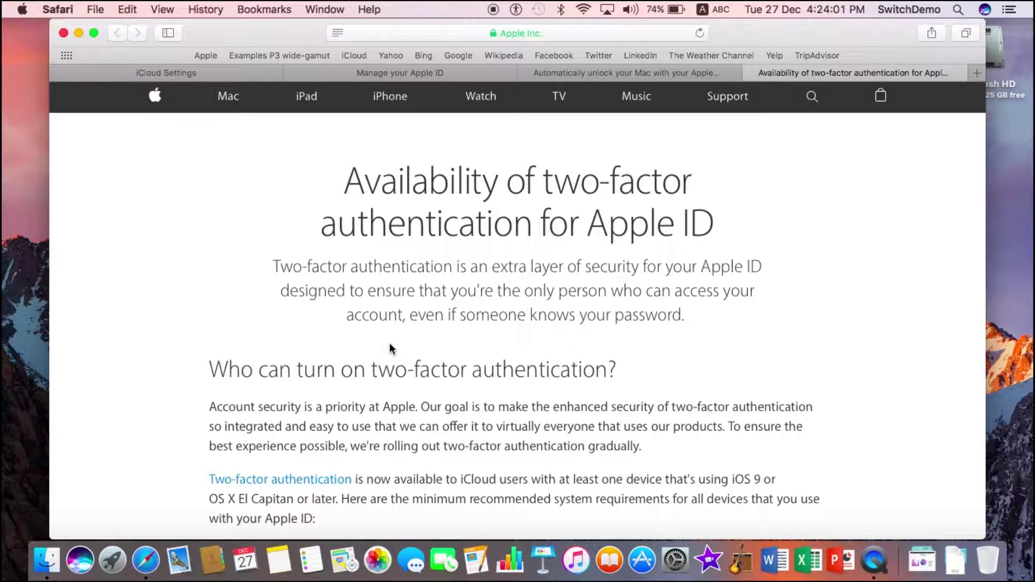
pyautogui.scroll(-6, 389, 348)
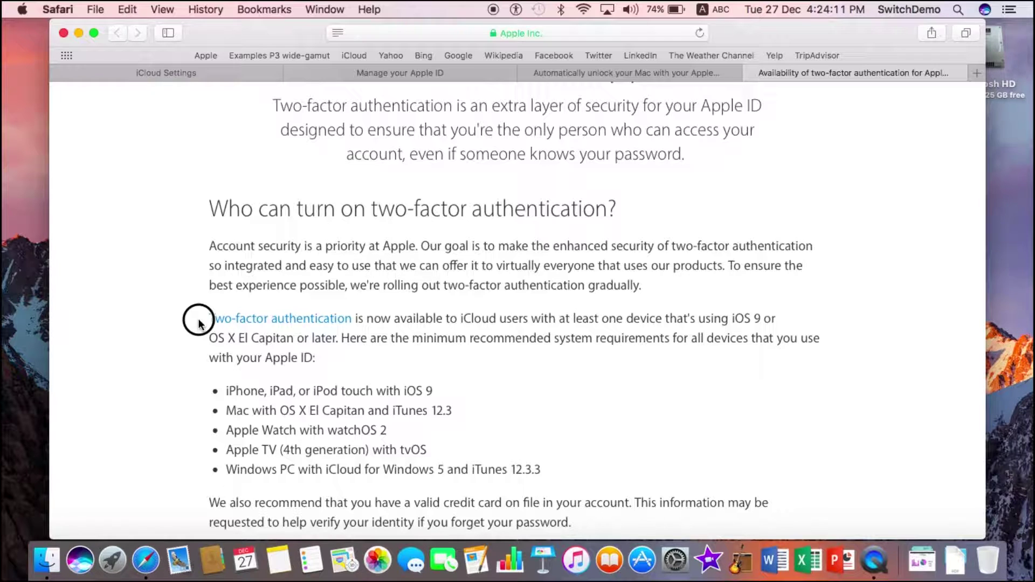
pyautogui.moveTo(199, 323); pyautogui.dragTo(354, 320)
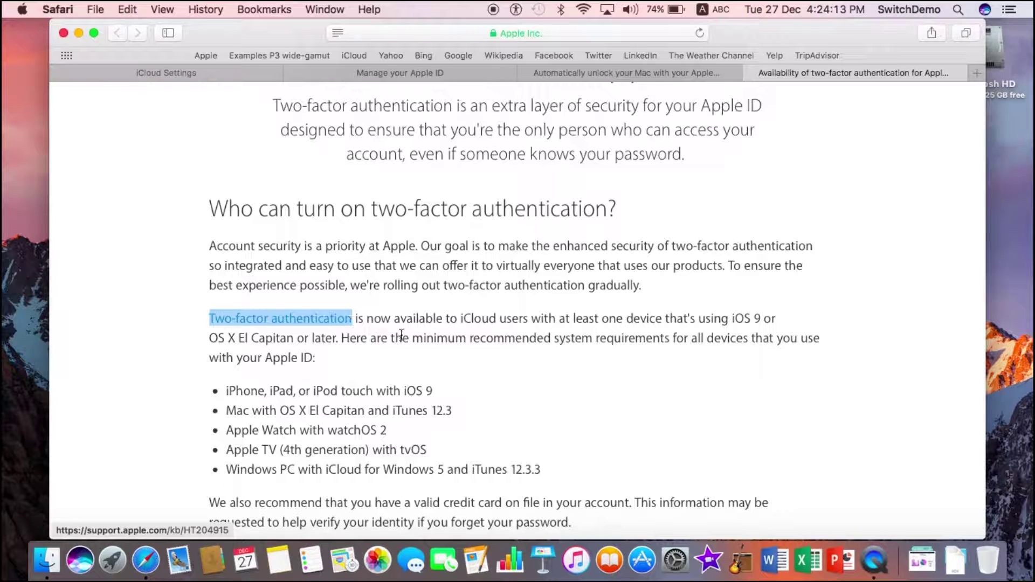
pyautogui.rightClick(338, 323)
pyautogui.click(350, 327)
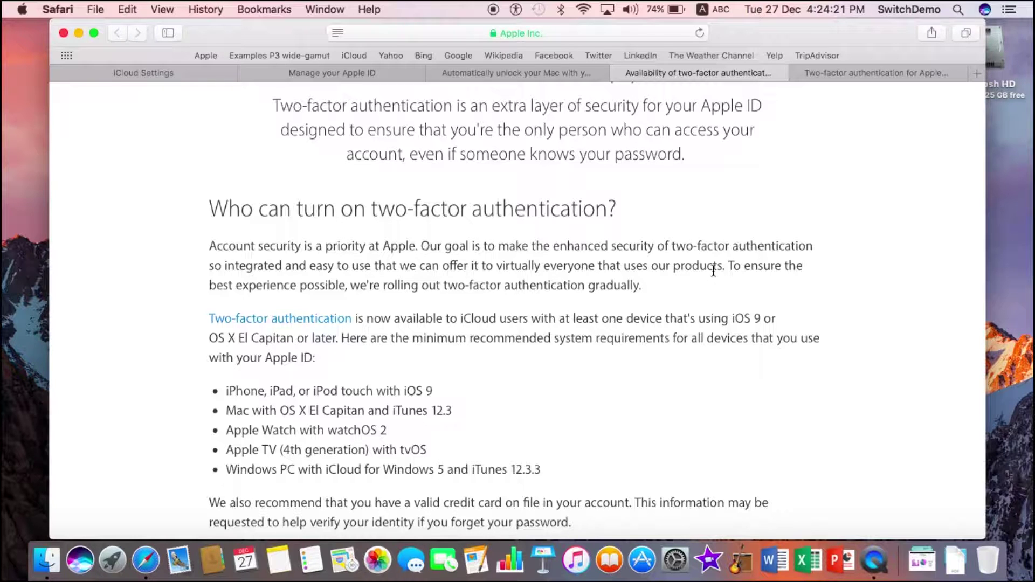
pyautogui.click(866, 74)
# Scroll the 'Two-factor authentication for Apple ID' page, then return to the Apple Watch Auto Unlock article
pyautogui.scroll(-5, 646, 291)
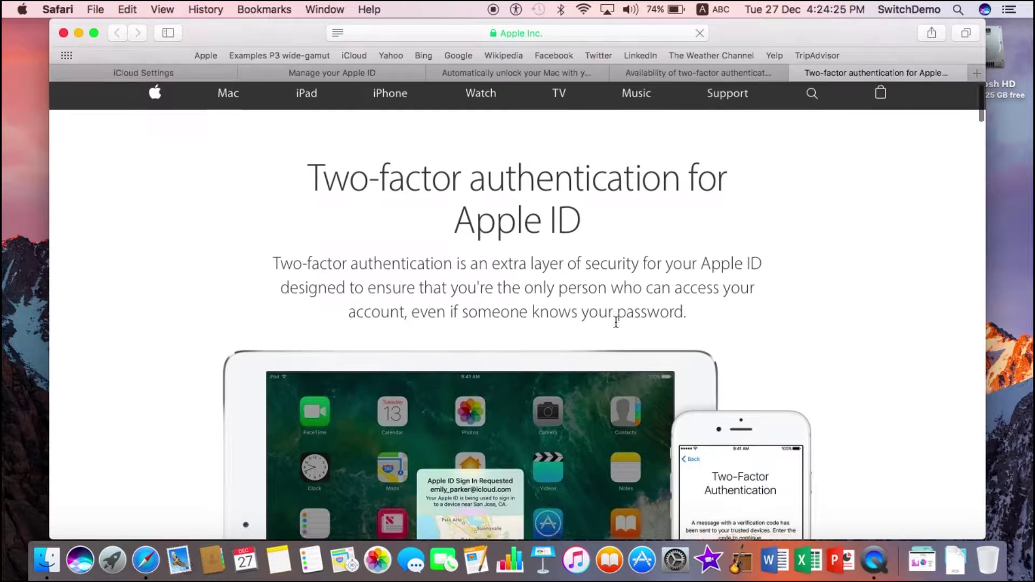
pyautogui.scroll(-1, 632, 349)
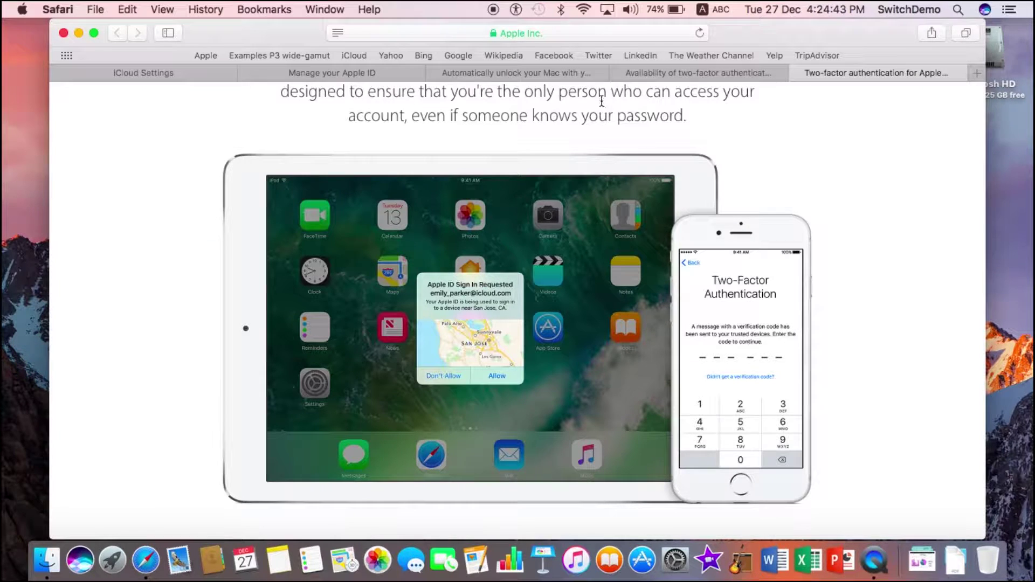
pyautogui.click(550, 74)
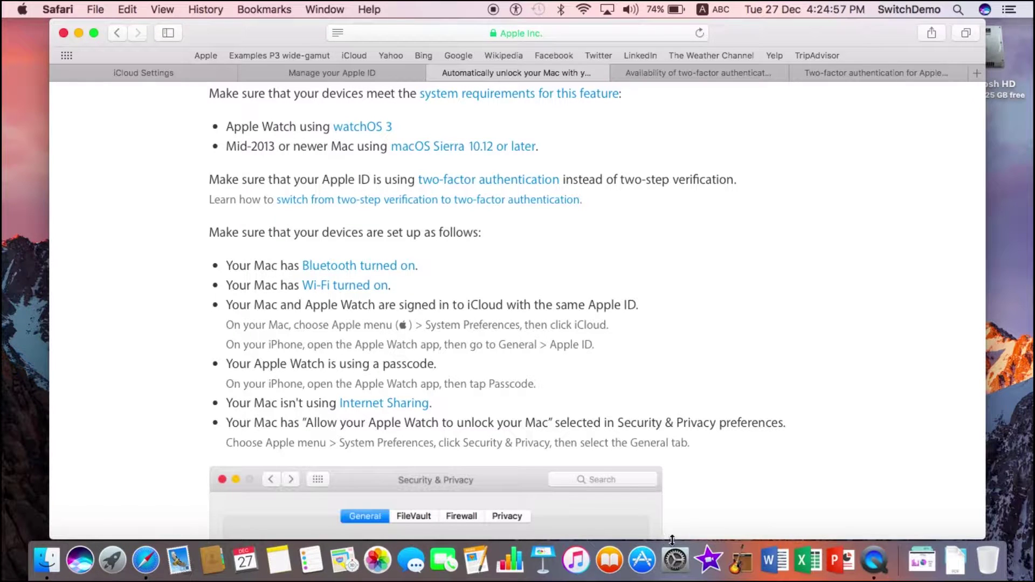
# Verify in the iCloud account's Security details that two-factor authentication is On, then close them
pyautogui.click(674, 559)
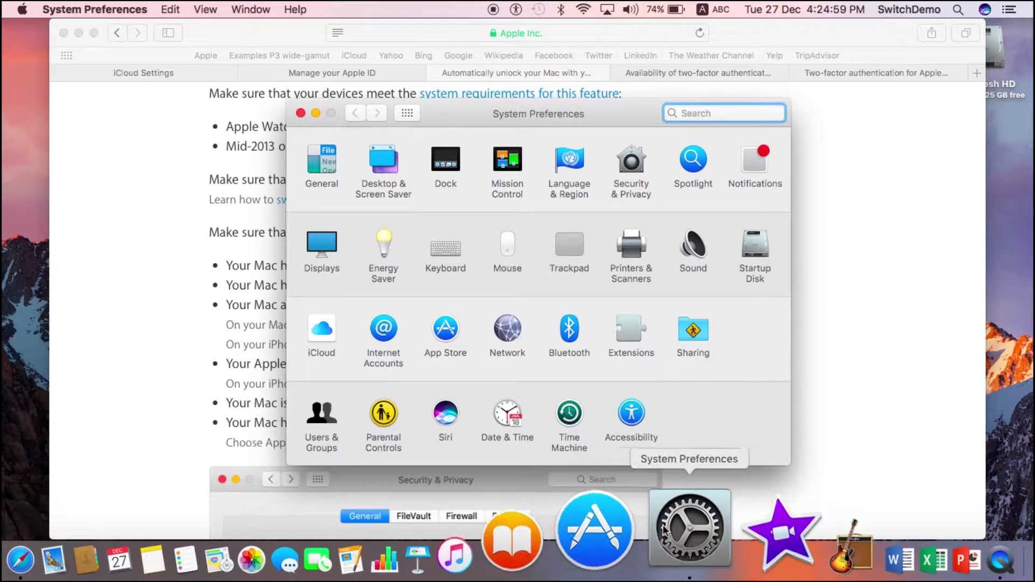
pyautogui.click(332, 331)
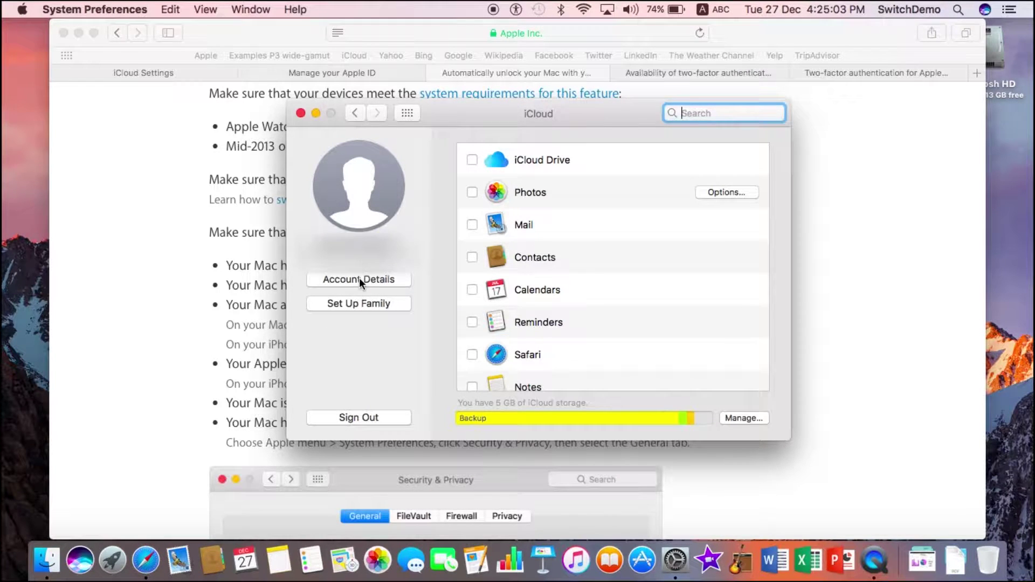
pyautogui.click(359, 279)
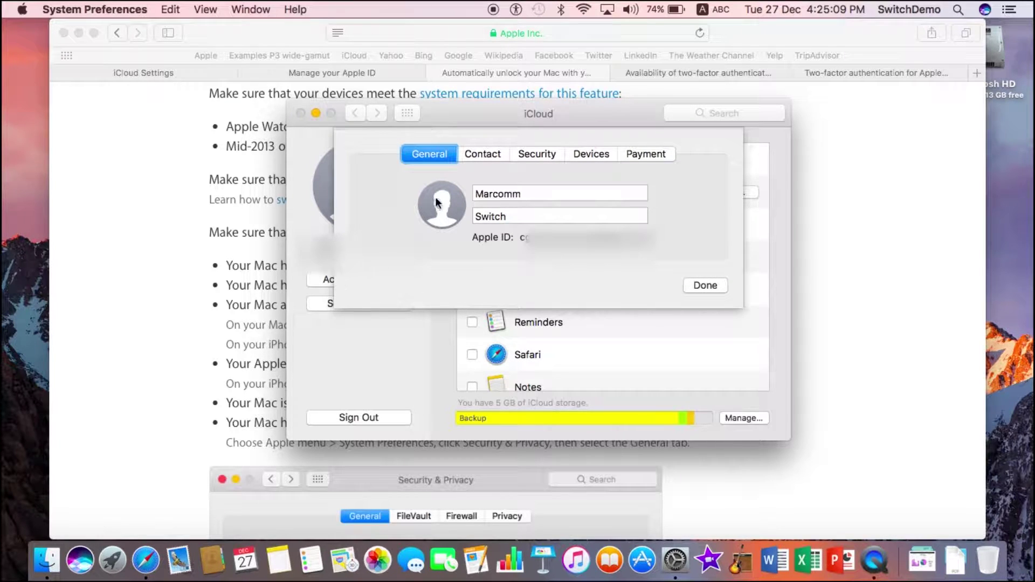
pyautogui.click(536, 153)
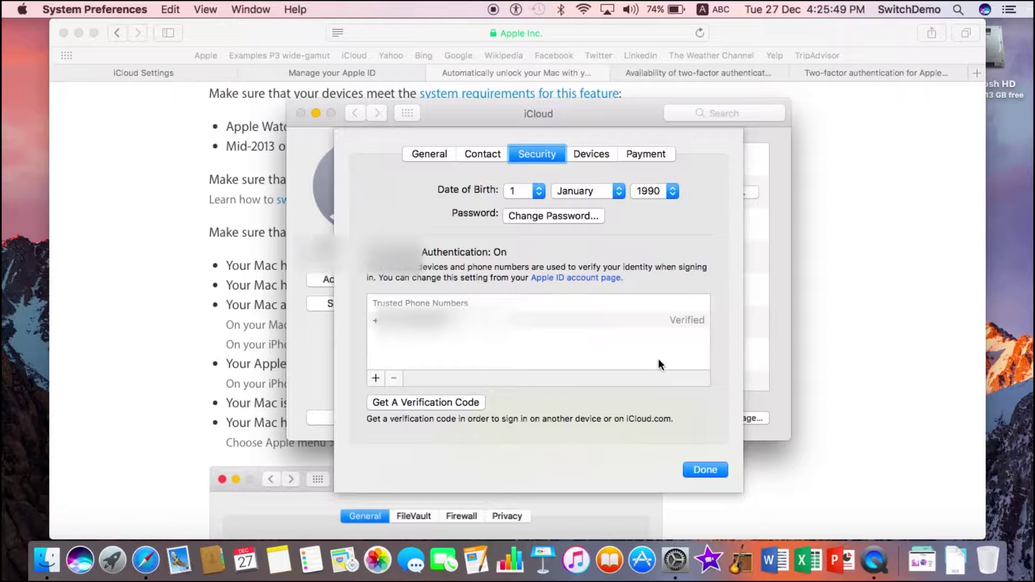
pyautogui.click(705, 470)
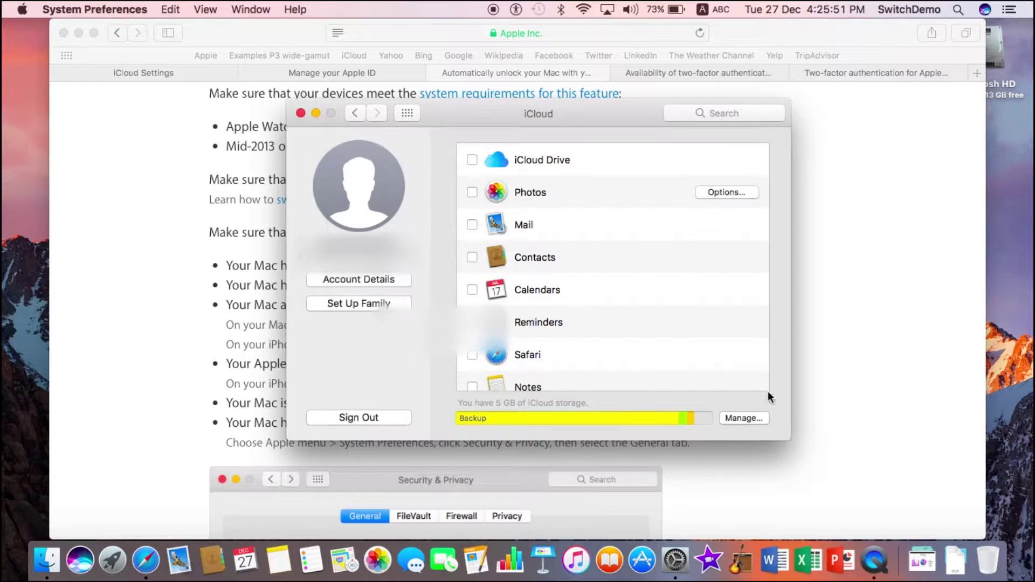
# Bring Safari forward and view the 'Manage your Apple ID' page
pyautogui.click(807, 376)
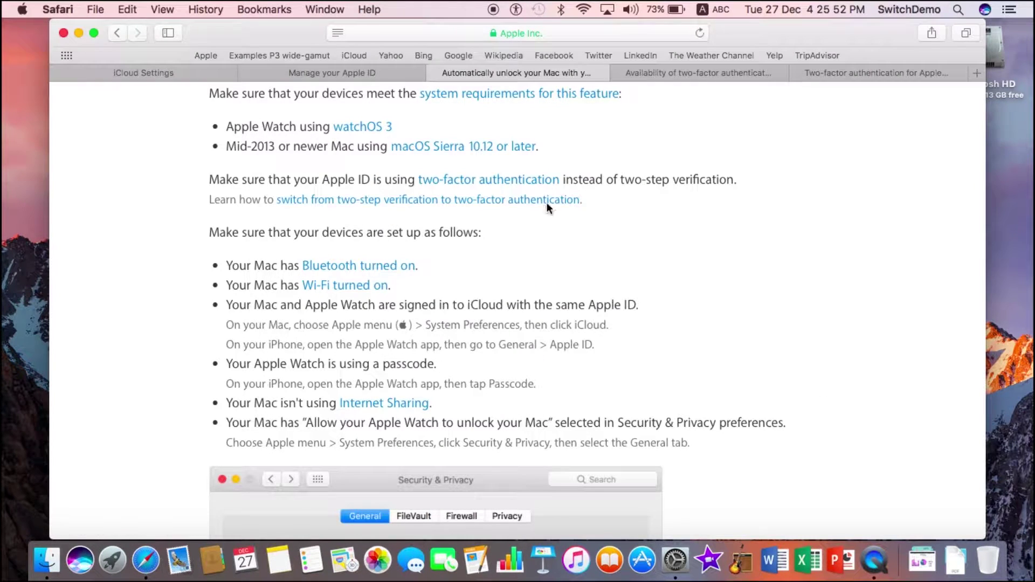
pyautogui.click(366, 75)
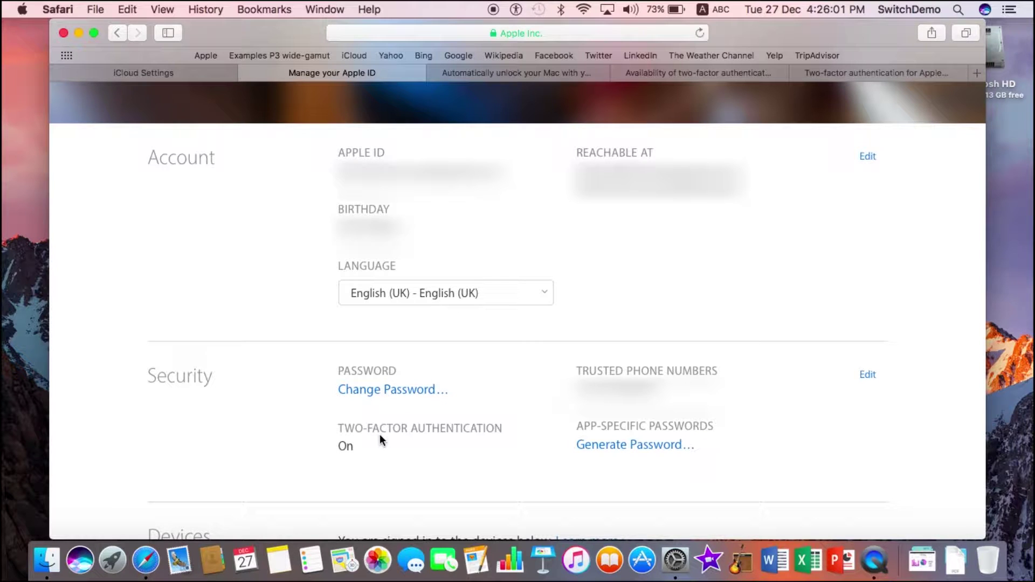
# In Security & Privacy, tick 'Allow your Apple Watch to unlock your Mac' and confirm with the account password
pyautogui.click(680, 569)
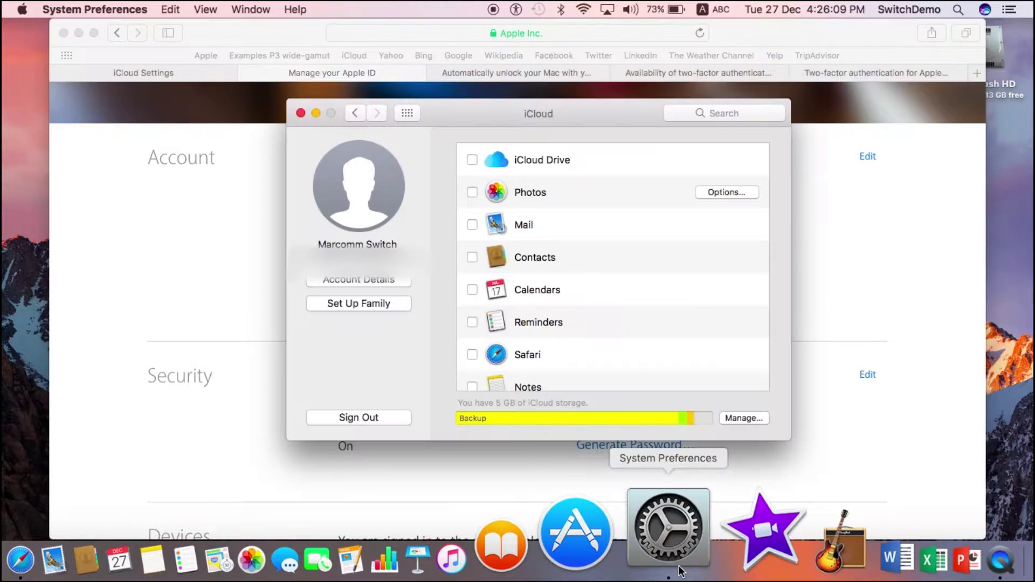
pyautogui.click(405, 117)
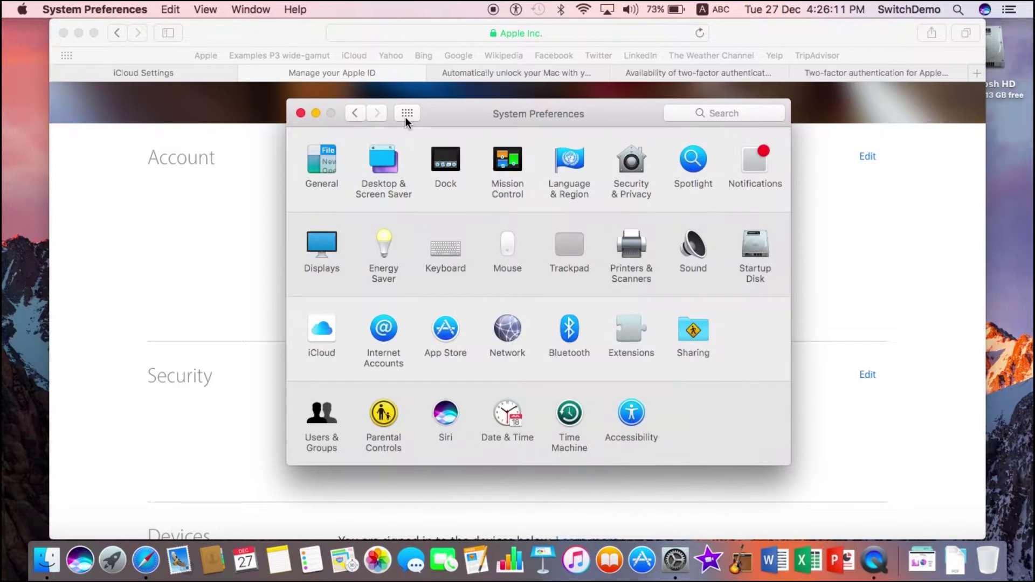
pyautogui.click(634, 170)
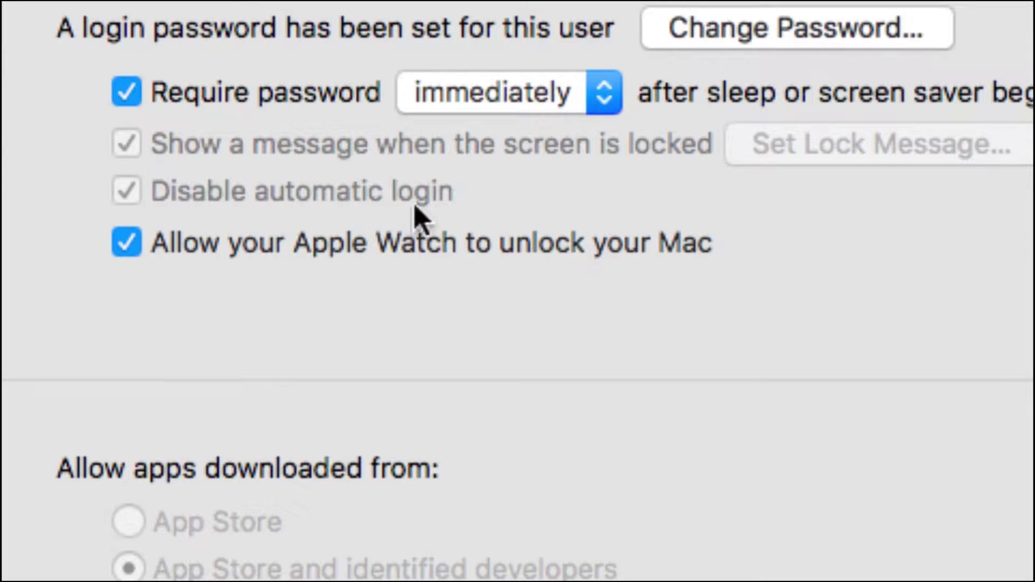
pyautogui.click(128, 243)
pyautogui.click(127, 242)
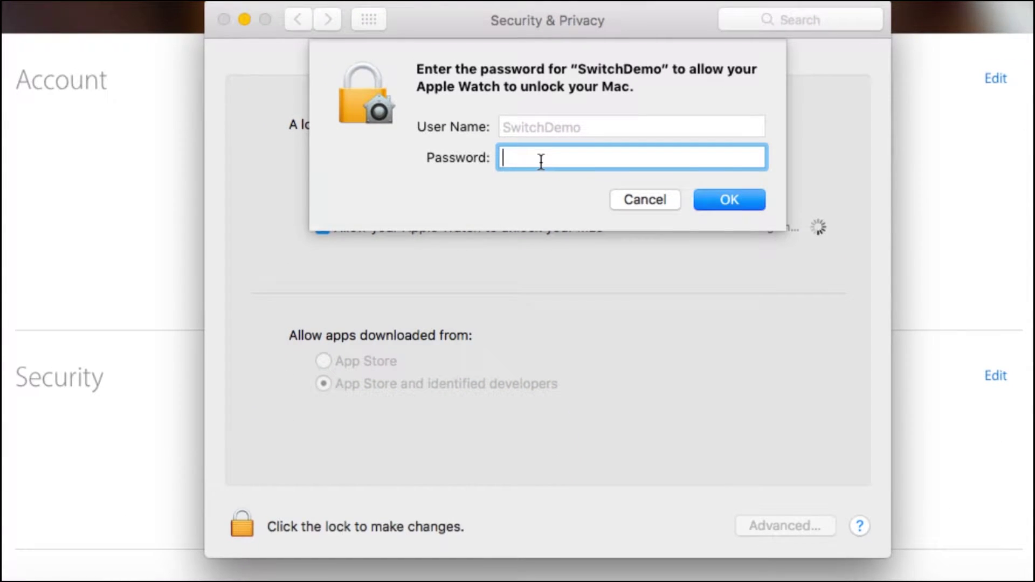
pyautogui.write('••••••••')
pyautogui.press('Return')
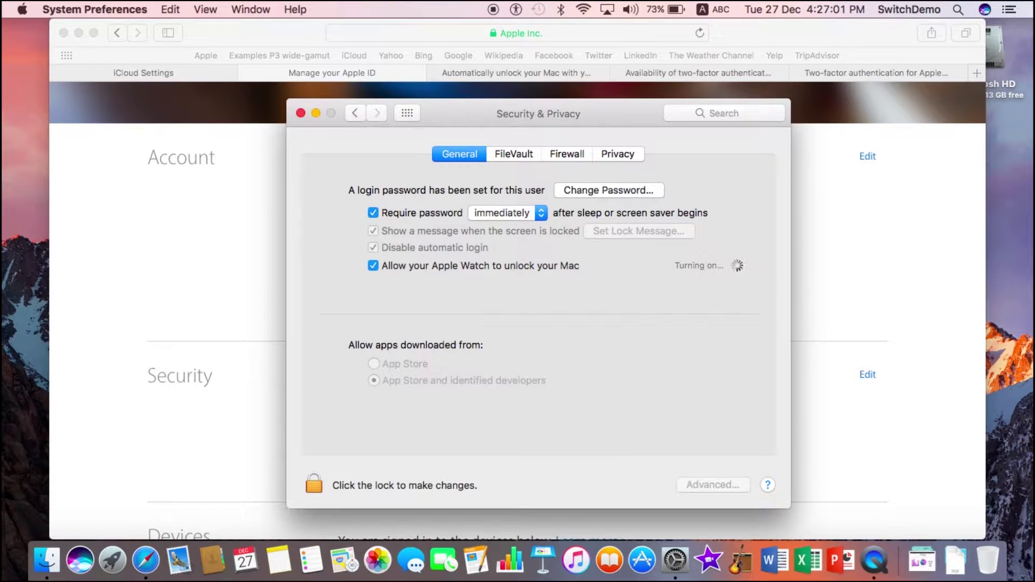